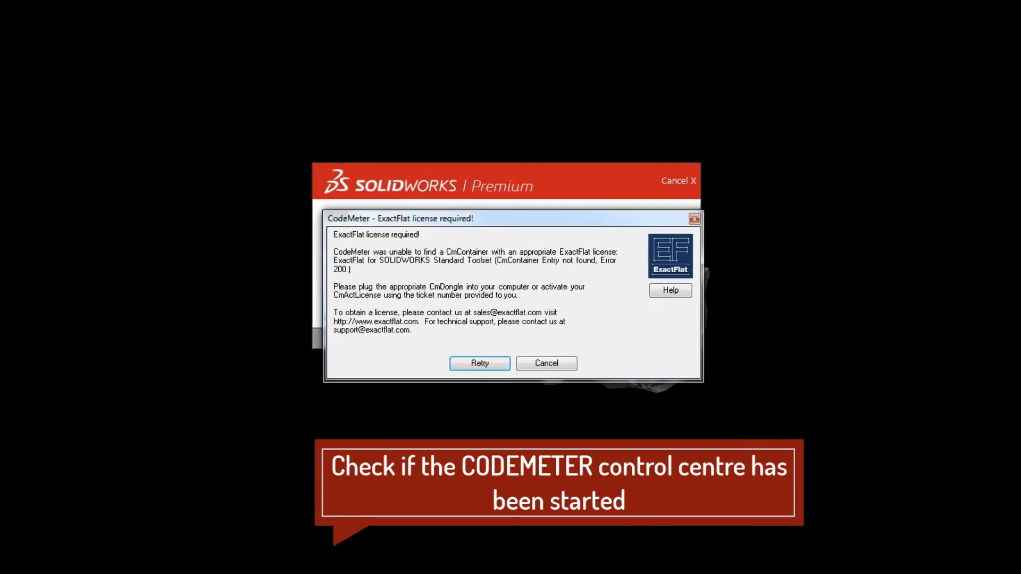
# Step: Check the CodeMeter icon among the hidden notification icons for a connected CmContainer
pyautogui.press('super')
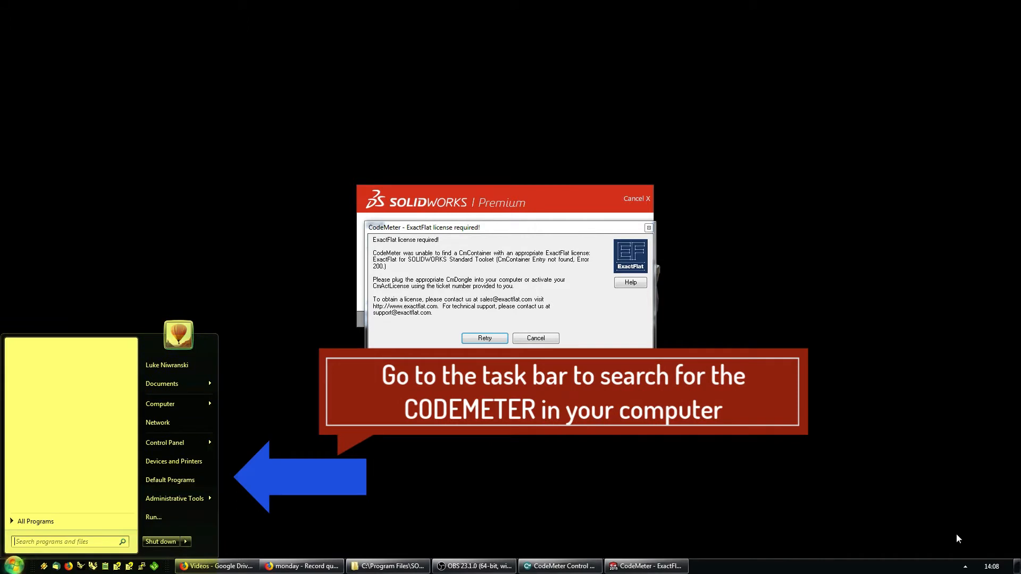
pyautogui.click(966, 567)
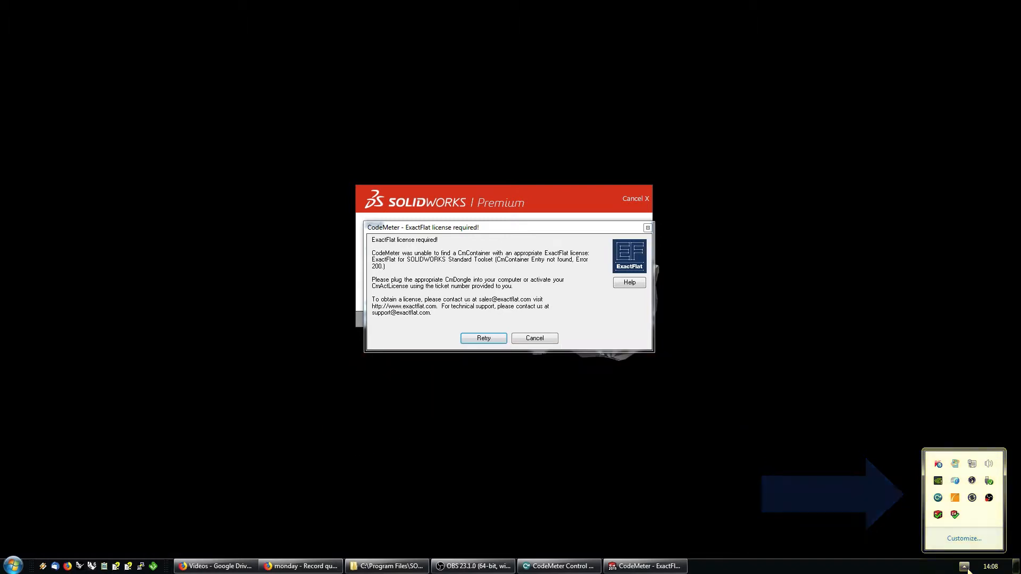
pyautogui.moveTo(940, 499)
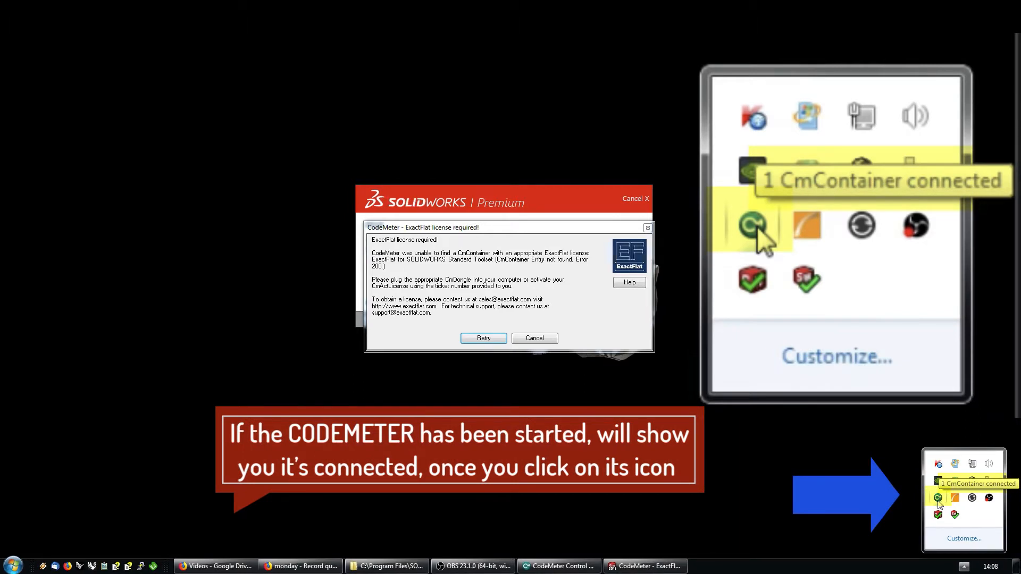
# Step: Search the computer's programs for "codemete" to locate CodeMeter Control Center, then leave the search
pyautogui.click(16, 567)
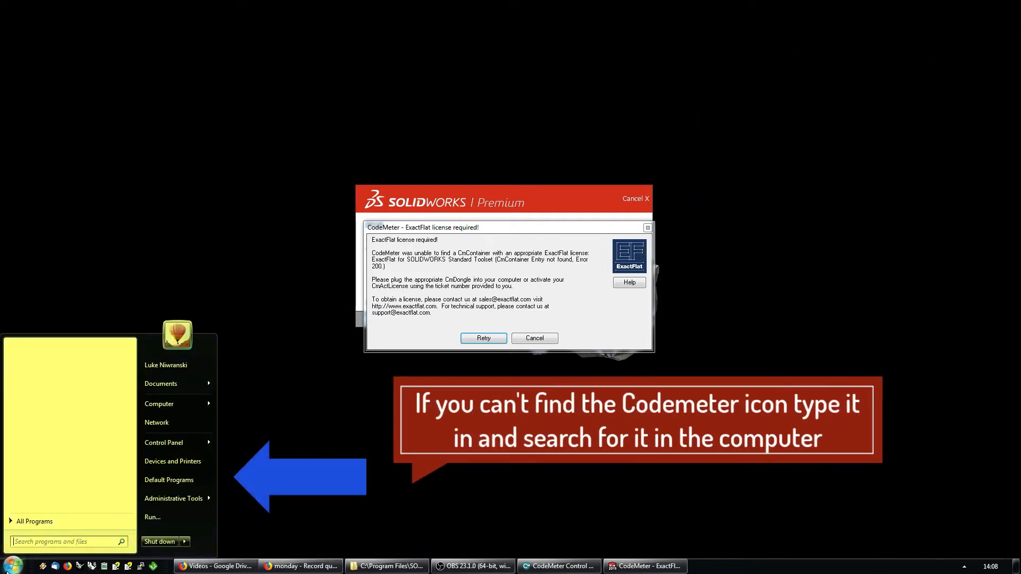
pyautogui.write('codemete')
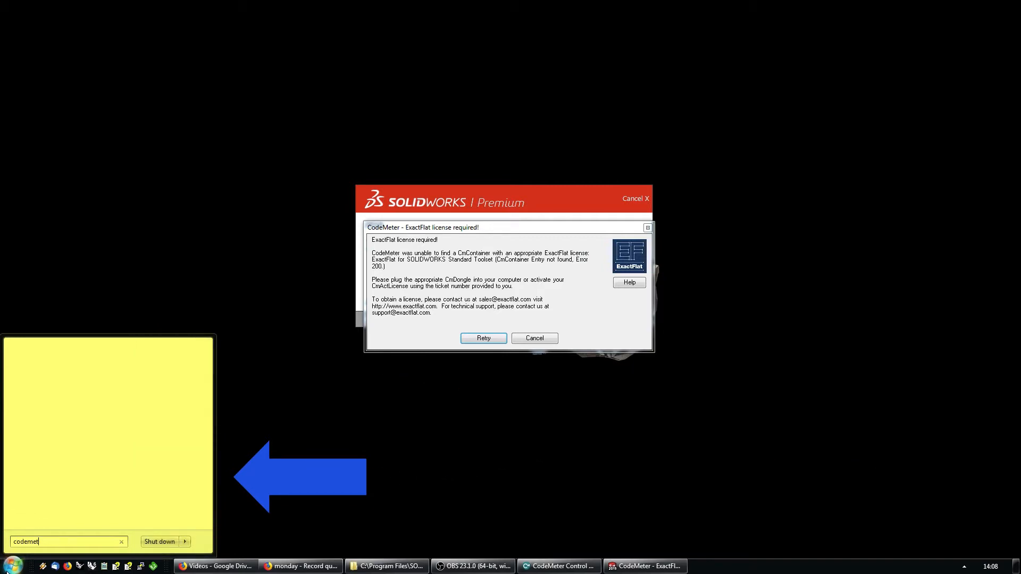
pyautogui.press('Down')
pyautogui.press('Down')
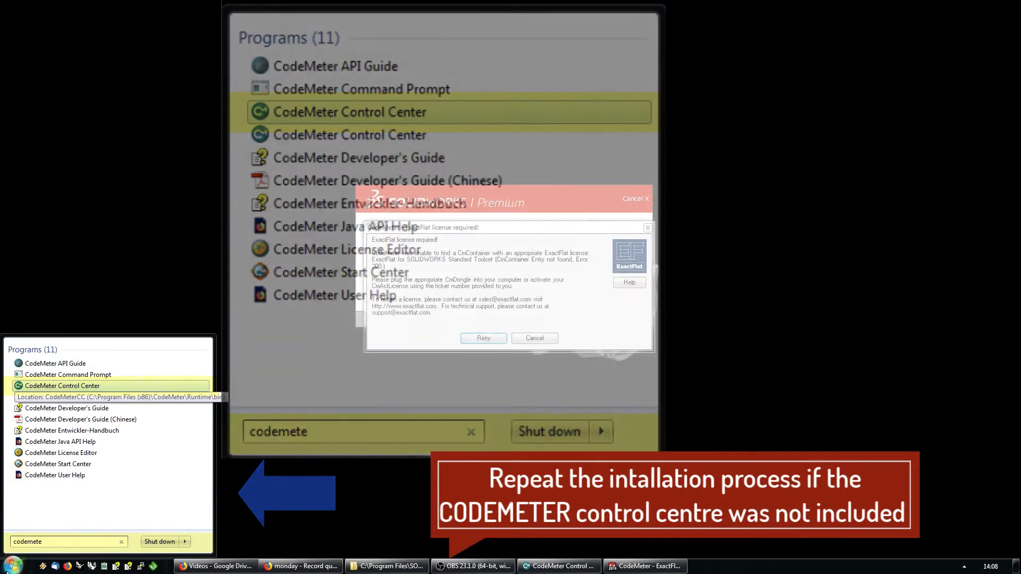
pyautogui.press('Escape')
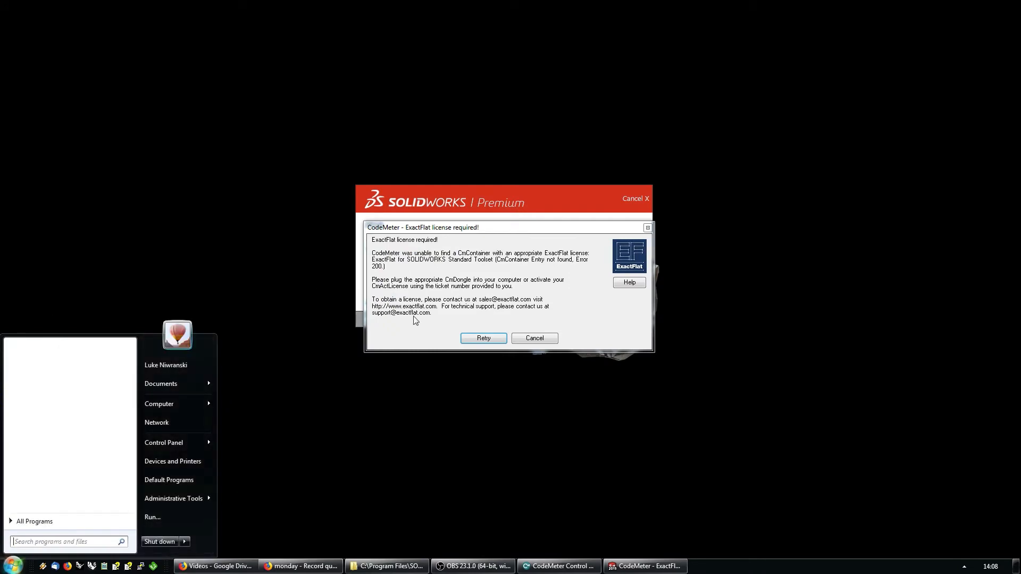
# Step: Retry the ExactFlat license check to load SOLIDWORKS and open the recent document Car Seat.SLDPRT
pyautogui.click(517, 216)
pyautogui.click(413, 350)
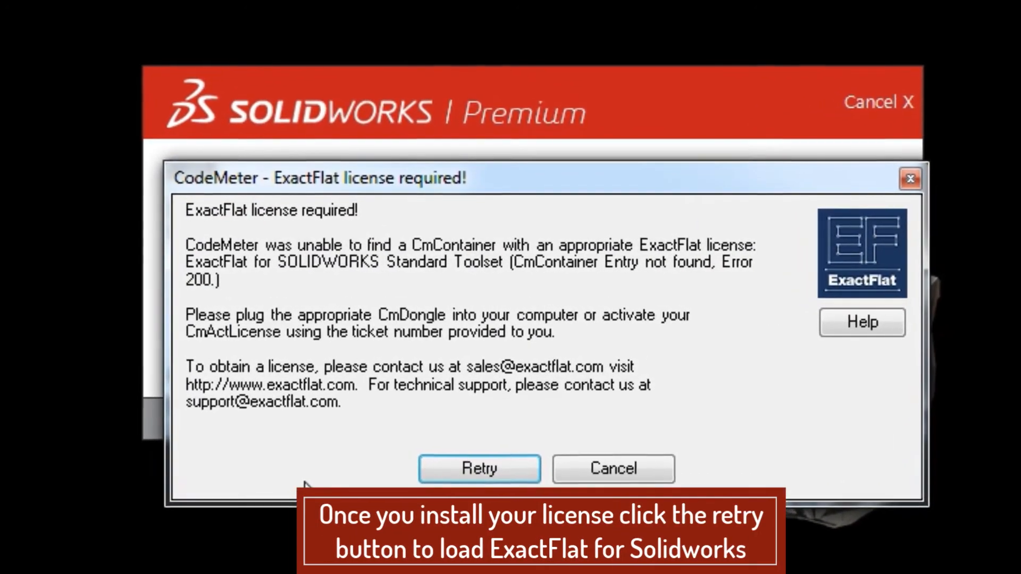
pyautogui.click(461, 483)
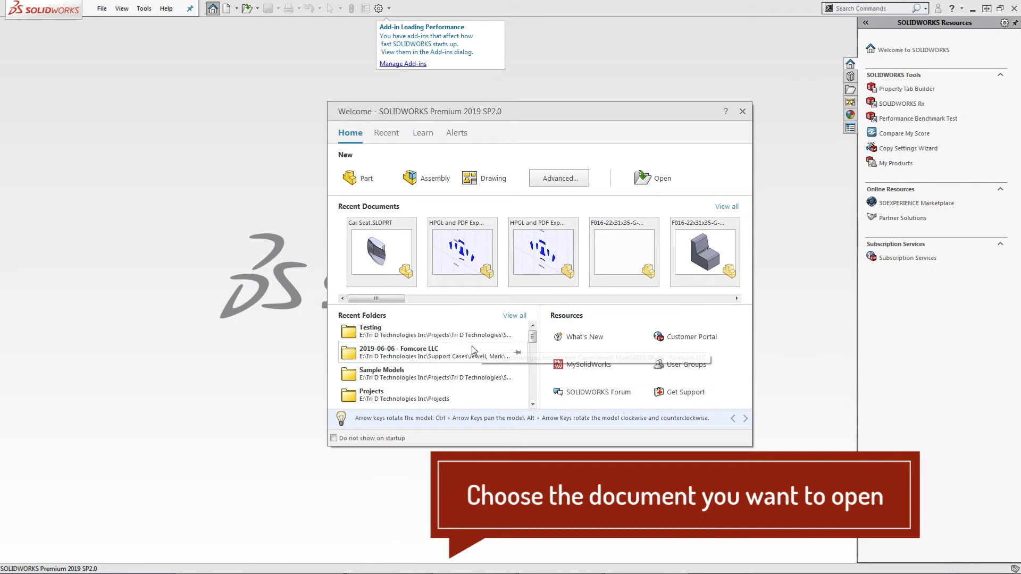
pyautogui.click(411, 250)
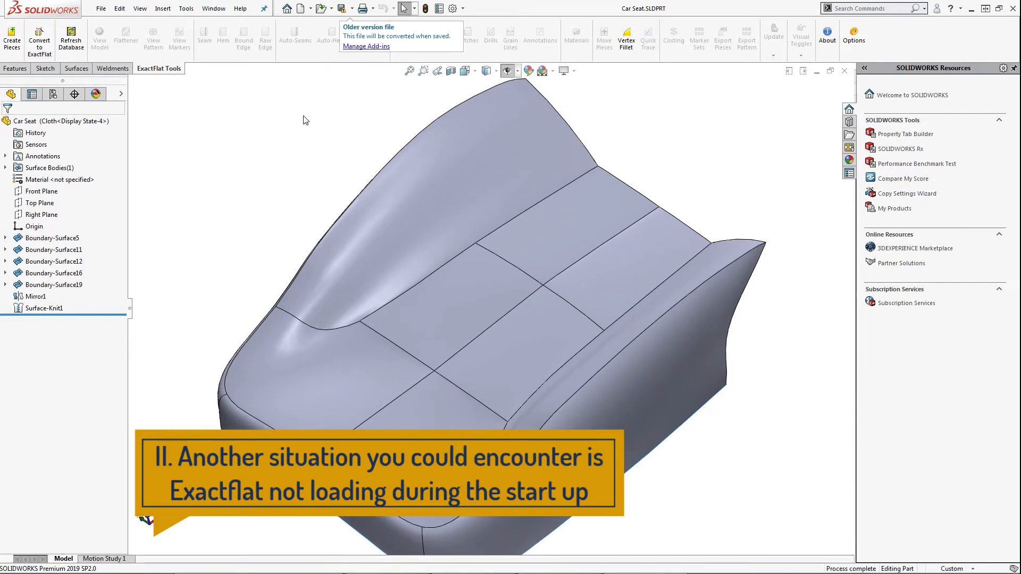
# Step: View the SOLIDWORKS Add-Ins list and close it without making changes
pyautogui.click(465, 9)
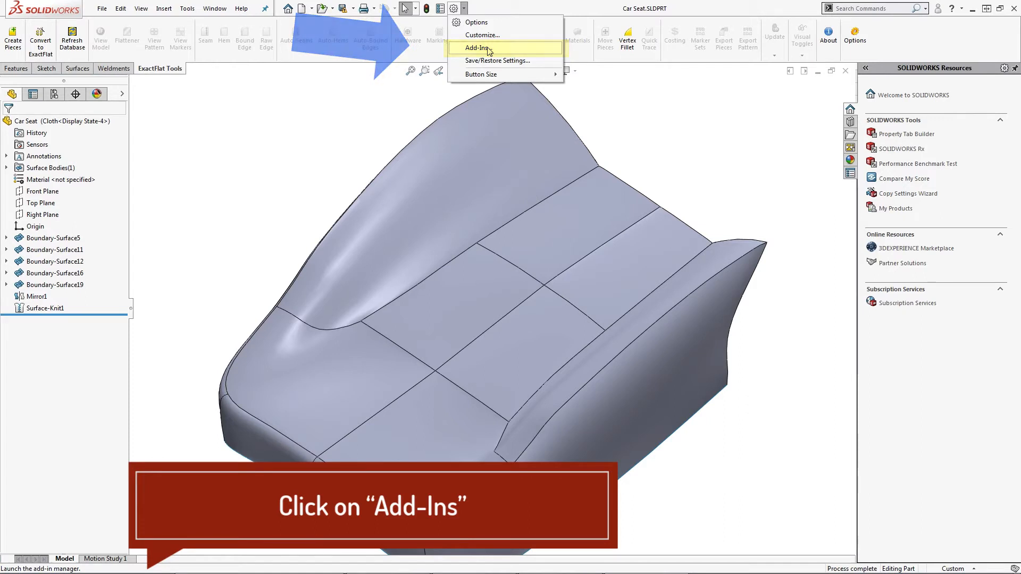
pyautogui.click(489, 48)
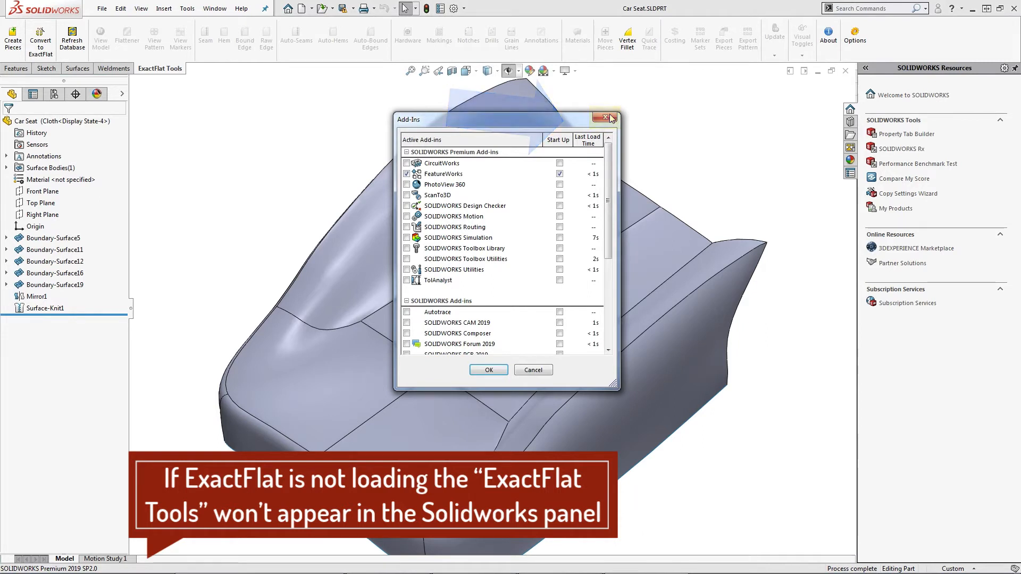
pyautogui.click(607, 118)
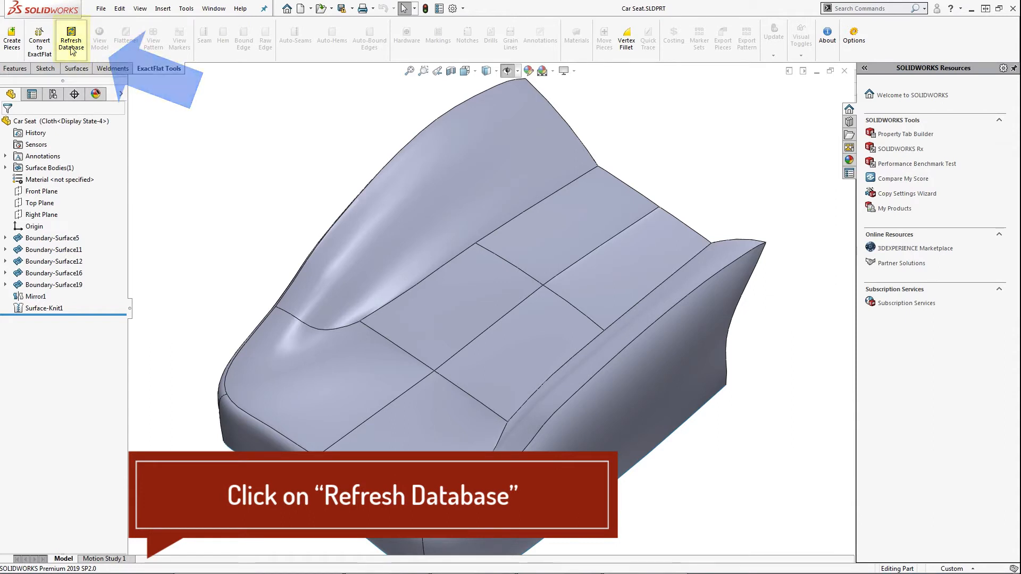
# Step: Disable ExactFlat Design Studio AddIn as an active add-in and at start-up, and accept the changes
pyautogui.click(463, 9)
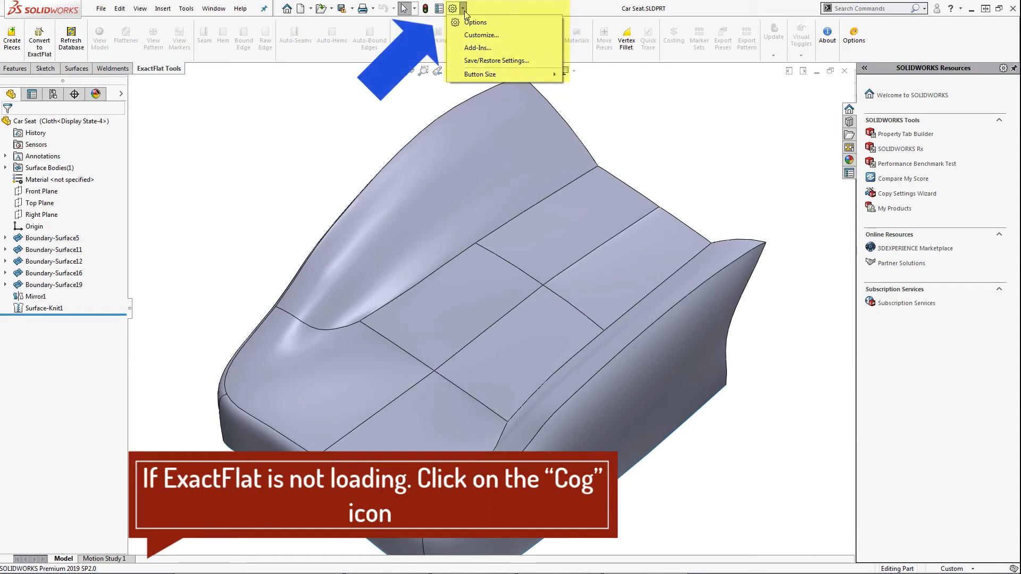
pyautogui.click(471, 51)
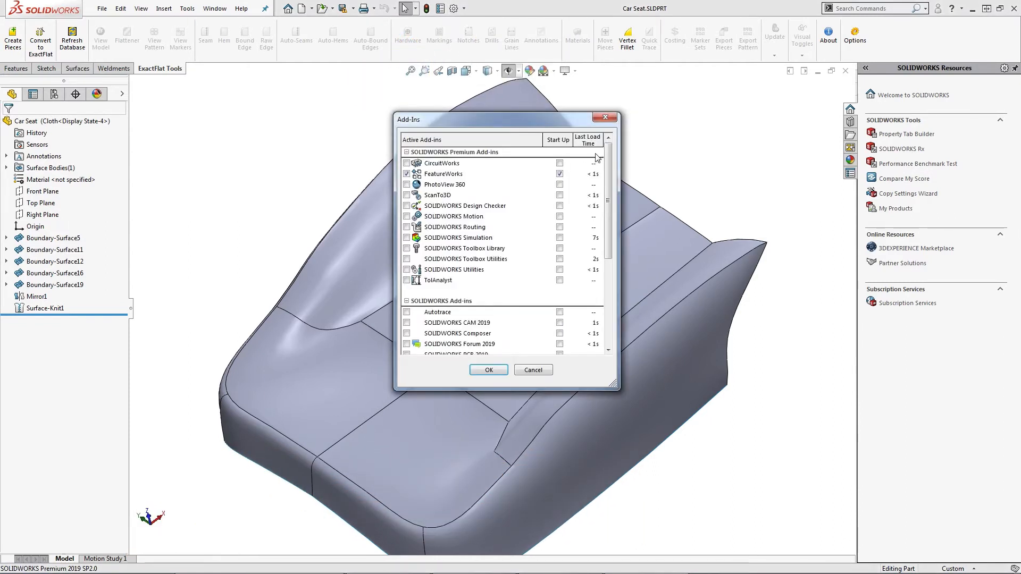
pyautogui.moveTo(609, 155); pyautogui.dragTo(608, 192)
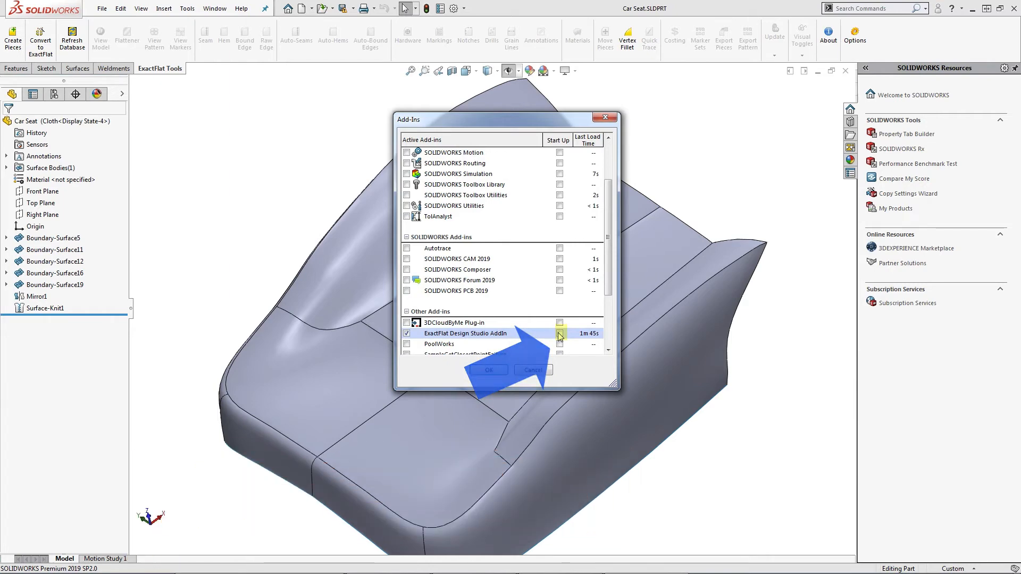
pyautogui.click(406, 333)
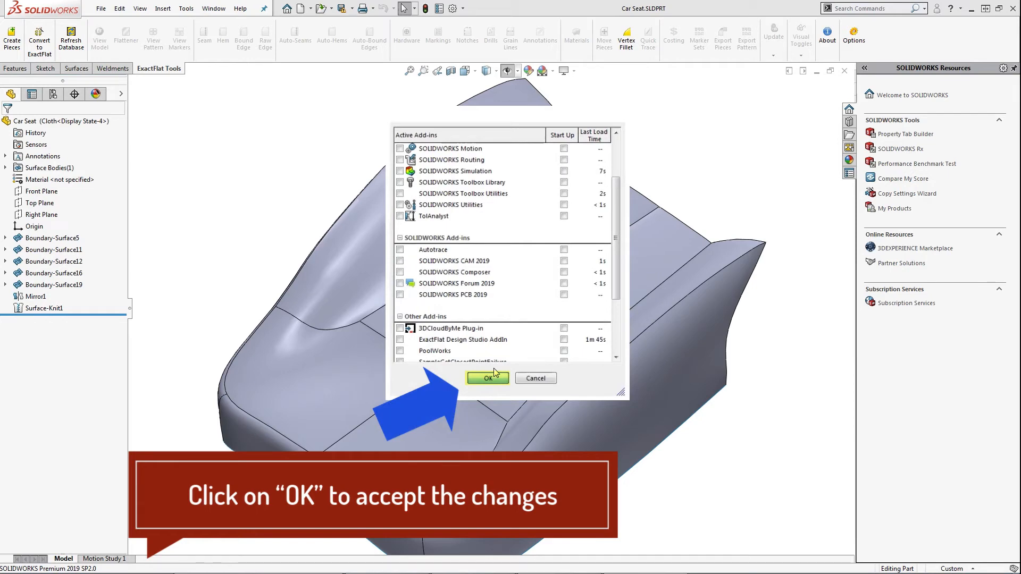
pyautogui.click(493, 374)
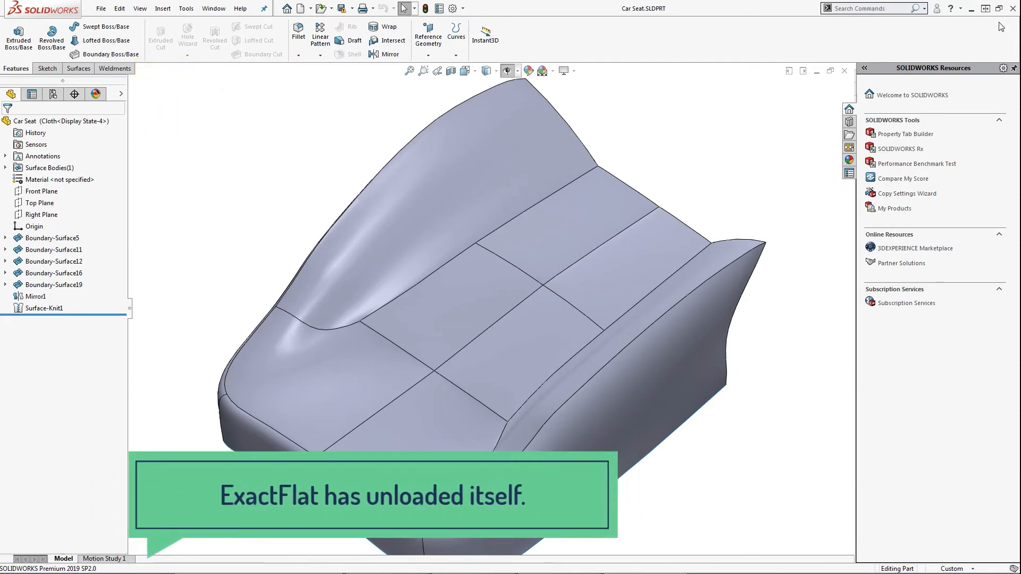
# Step: Restart SOLIDWORKS and reopen Car Seat.SLDPRT from the recent documents
pyautogui.click(1014, 8)
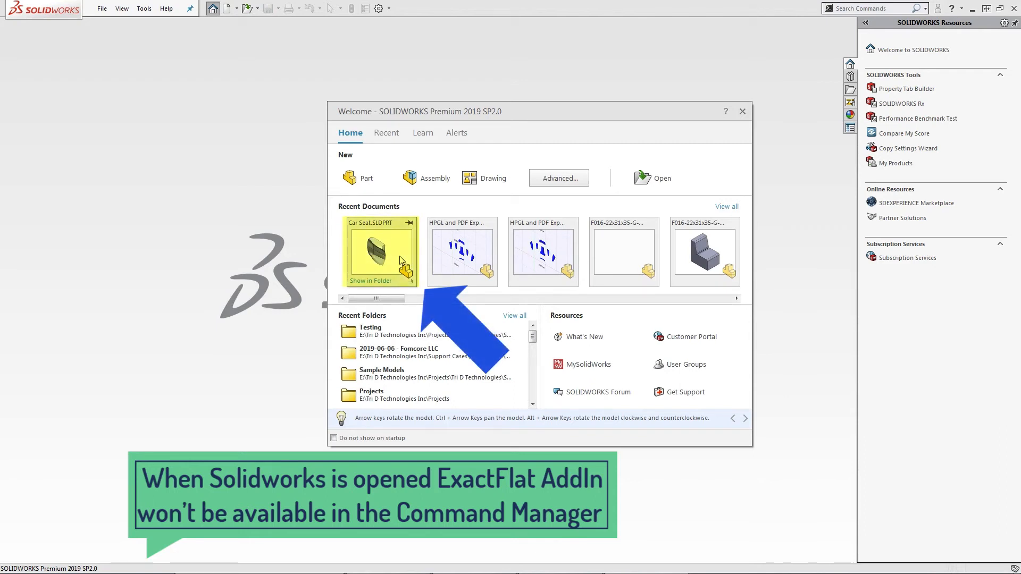
pyautogui.click(386, 260)
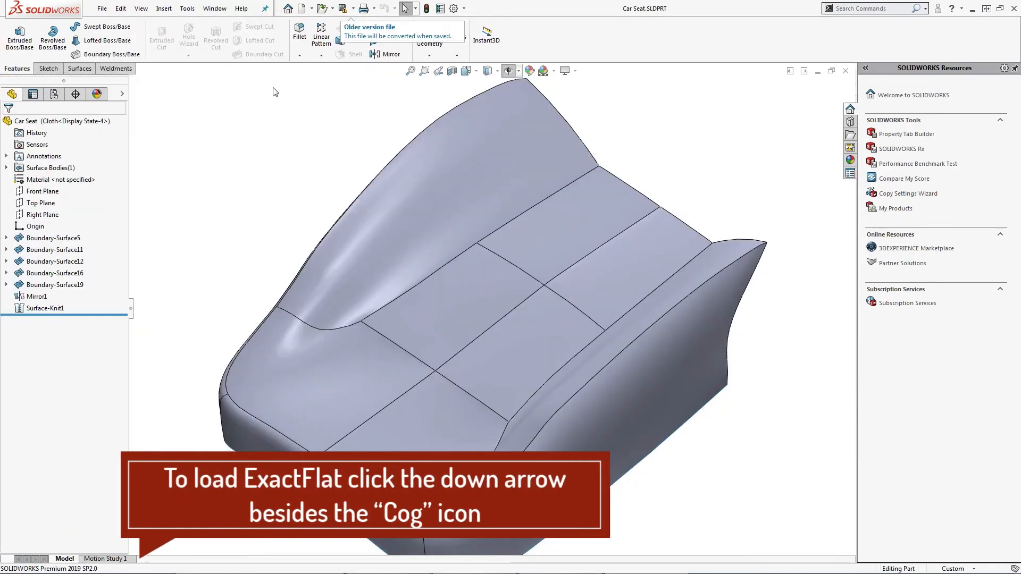
# Step: Enable ExactFlat Design Studio AddIn both as an active add-in and at start-up, and accept the changes
pyautogui.click(465, 8)
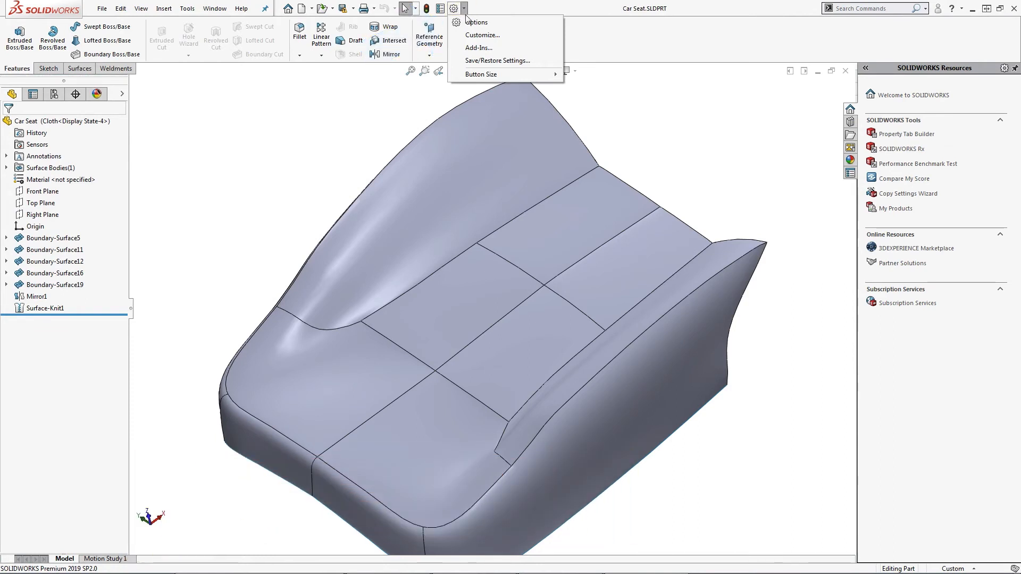
pyautogui.click(480, 49)
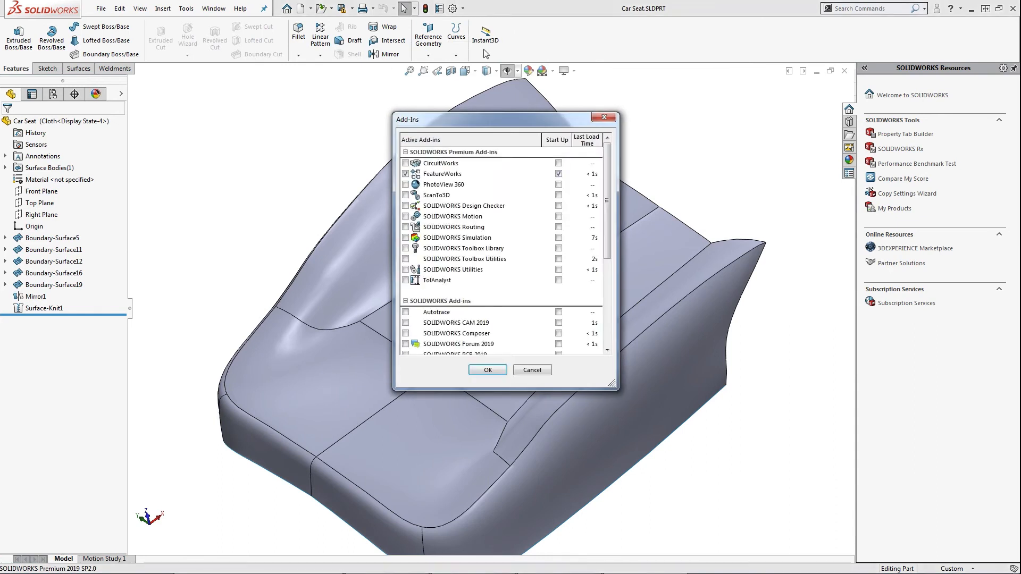
pyautogui.scroll(-2, 493, 346)
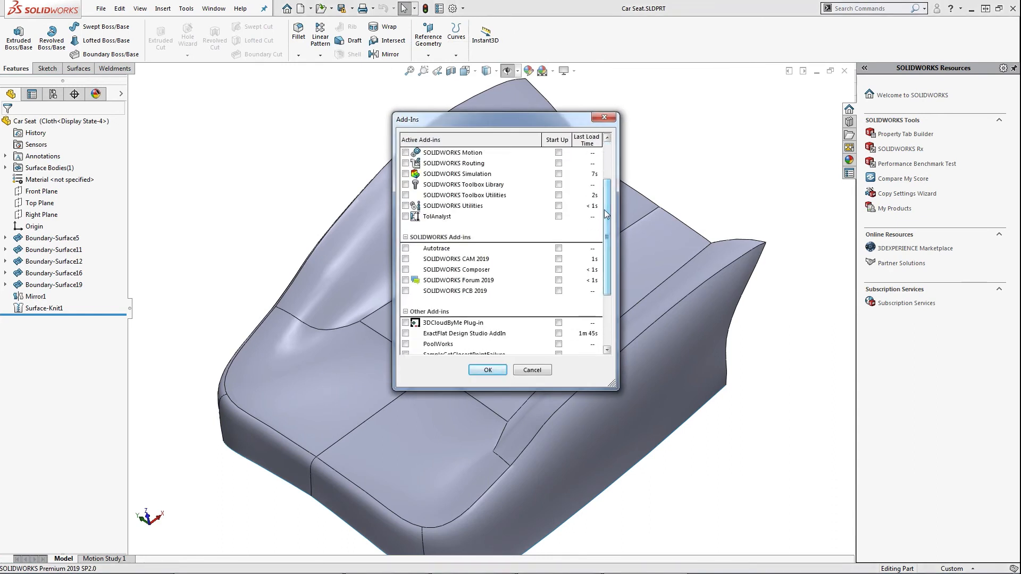
pyautogui.click(406, 333)
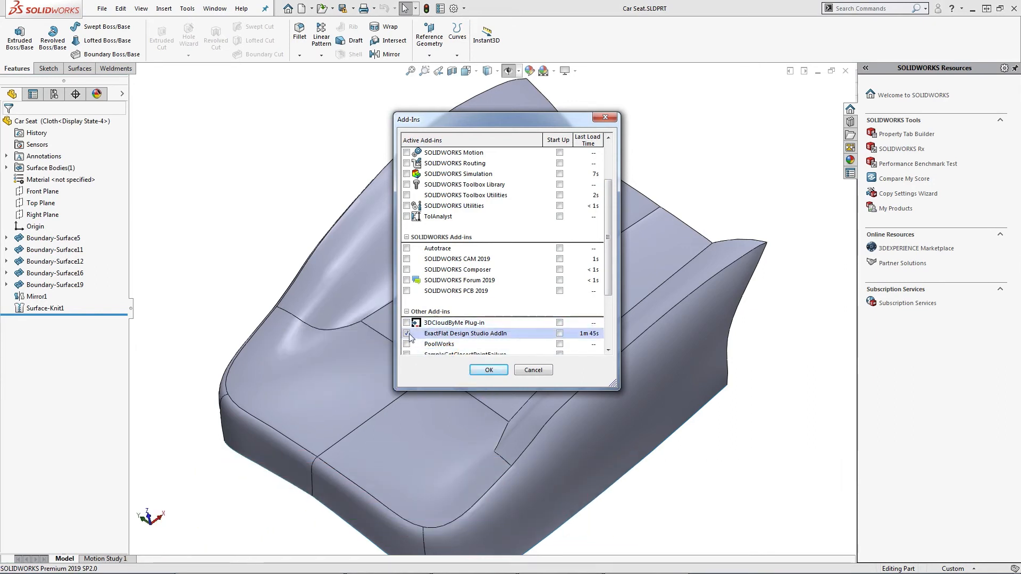
pyautogui.click(559, 334)
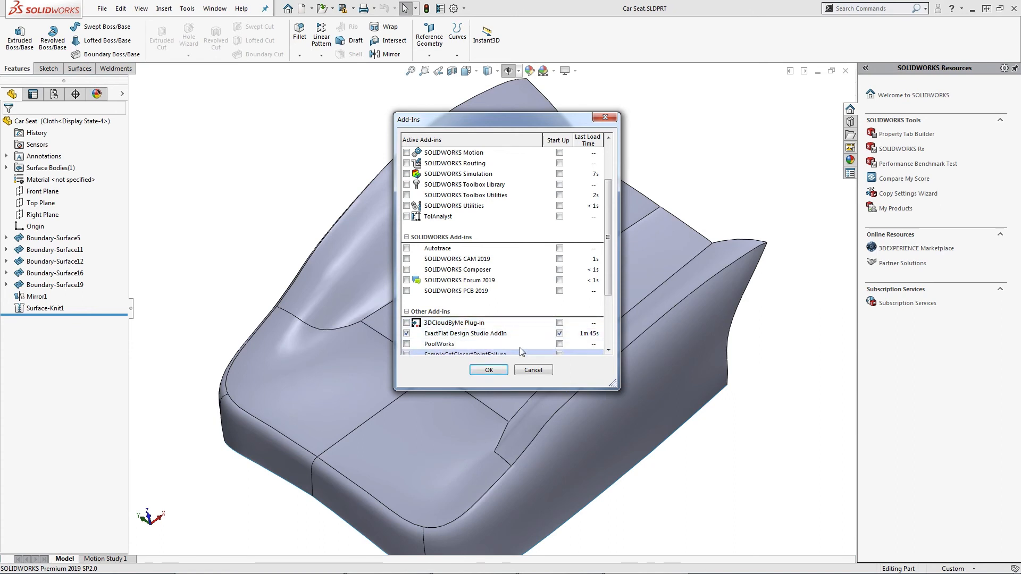
pyautogui.click(488, 369)
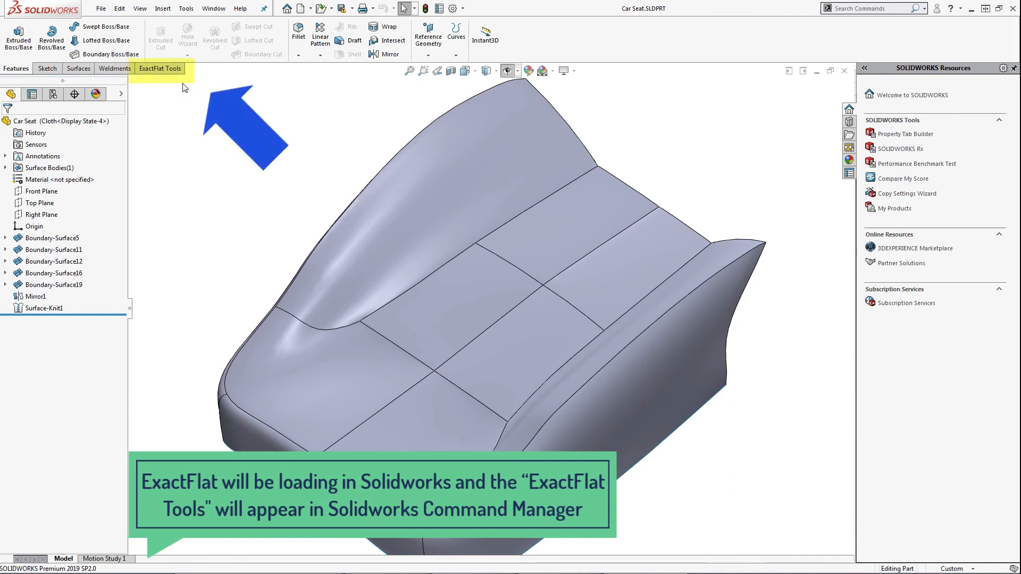
# Step: Dismiss the ExactFlat notice about already loaded parts and close the Car Seat part
pyautogui.click(166, 70)
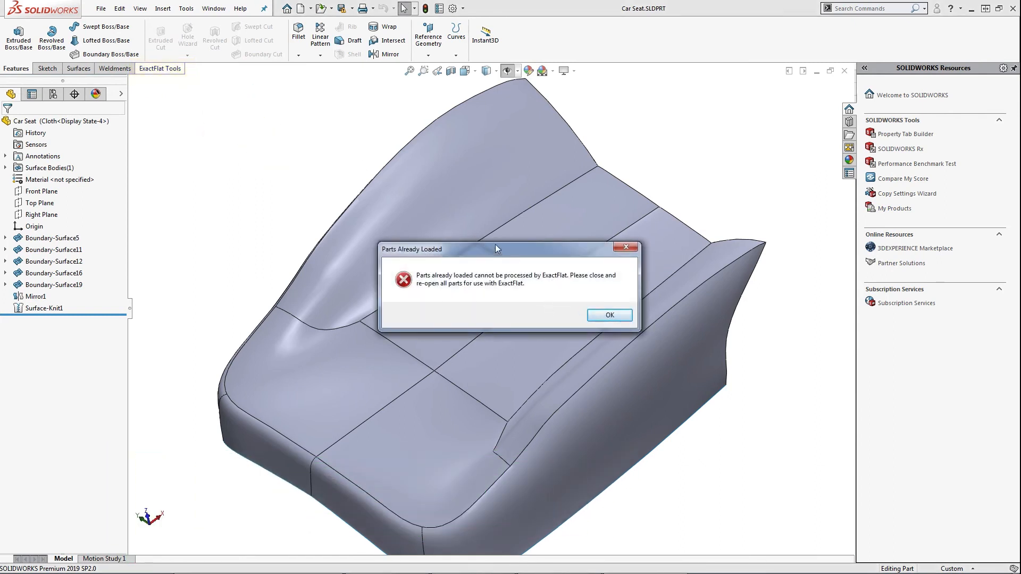
pyautogui.moveTo(496, 245); pyautogui.dragTo(462, 244)
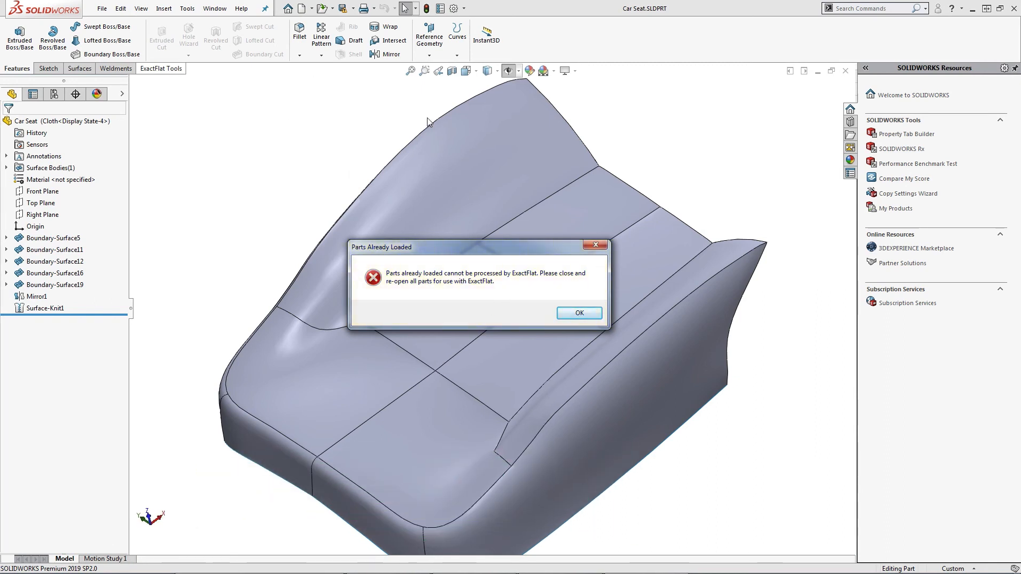
pyautogui.click(580, 313)
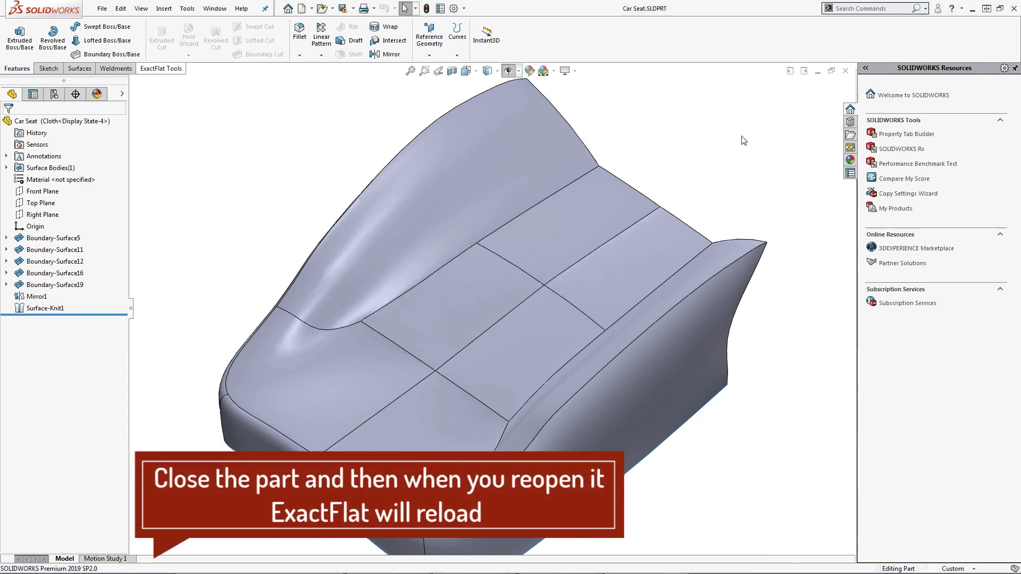
pyautogui.click(844, 72)
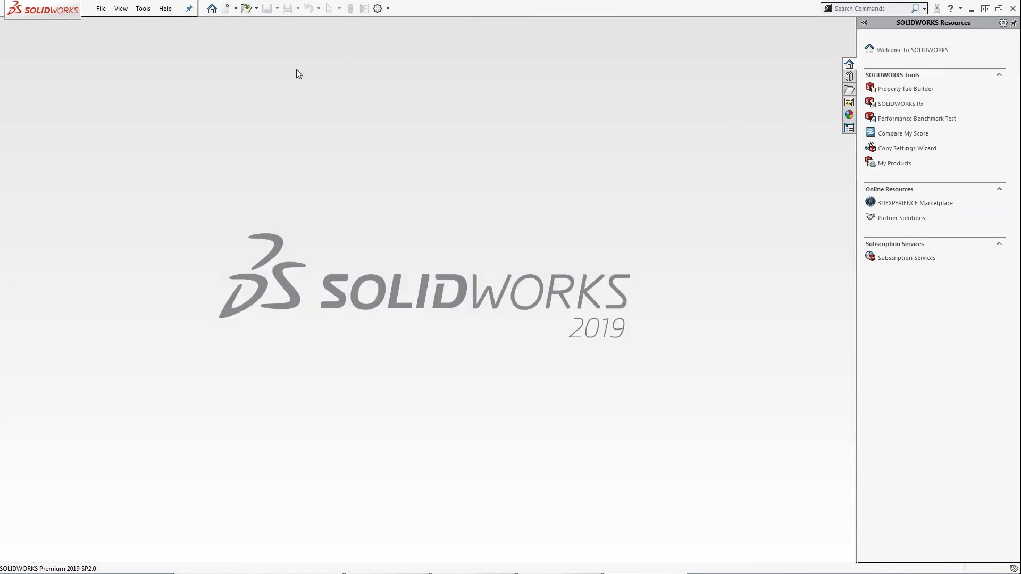